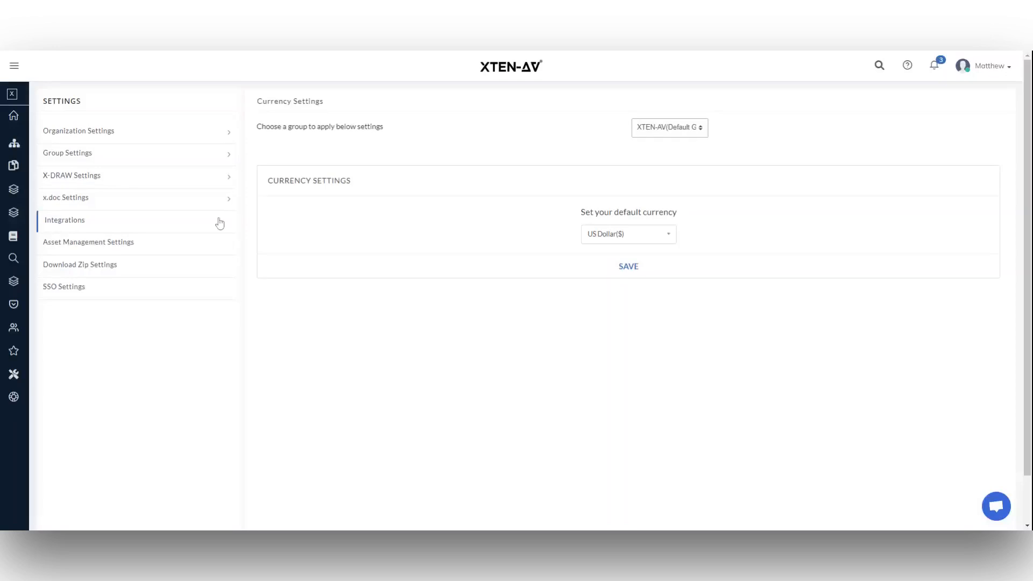
- Start connecting the HubSpot integration and choose to sign in with the existing HubSpot account
{"action": "left_click", "coordinate": [385, 185]}
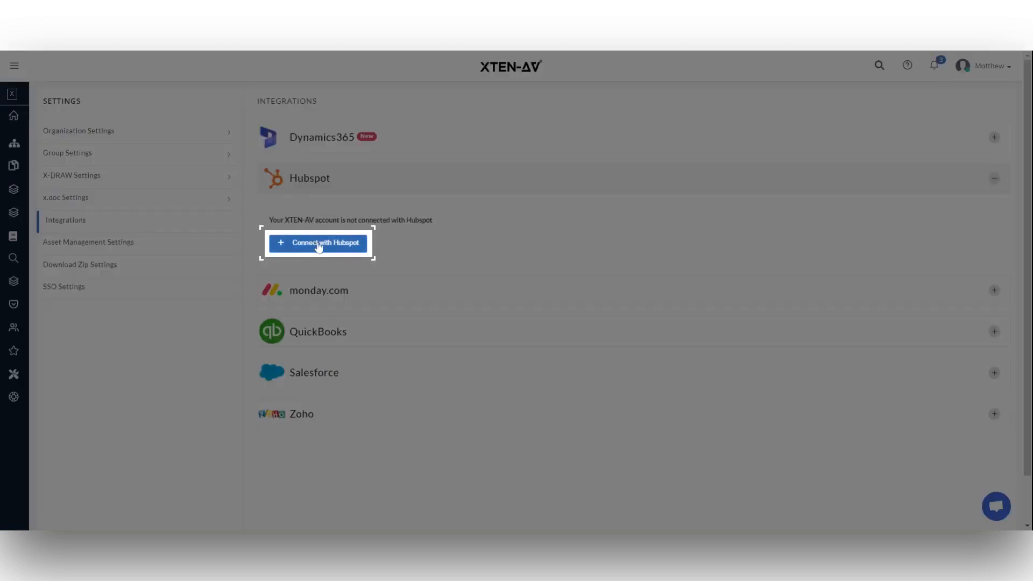
{"action": "left_click", "coordinate": [319, 244]}
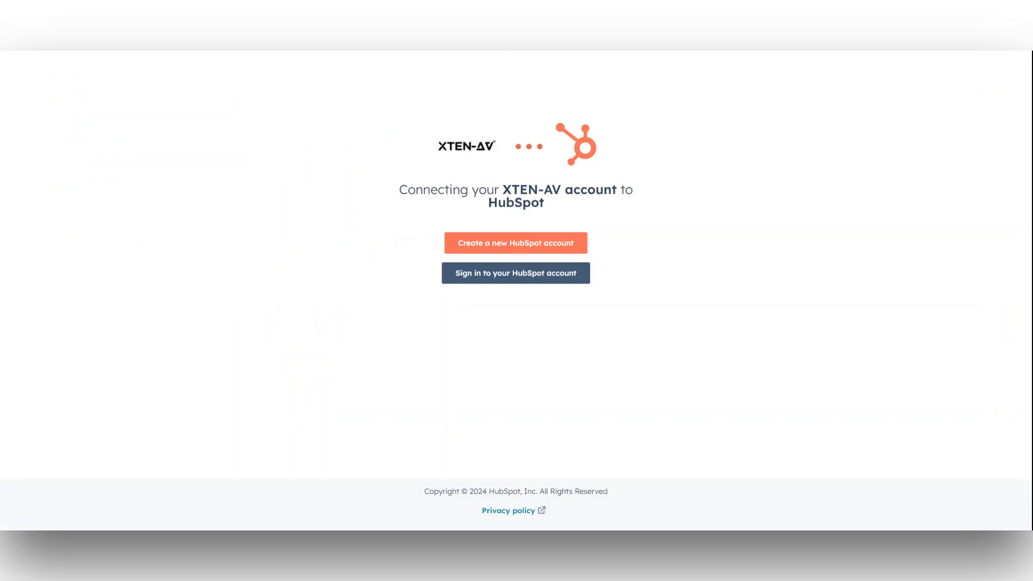
{"action": "left_click", "coordinate": [511, 279]}
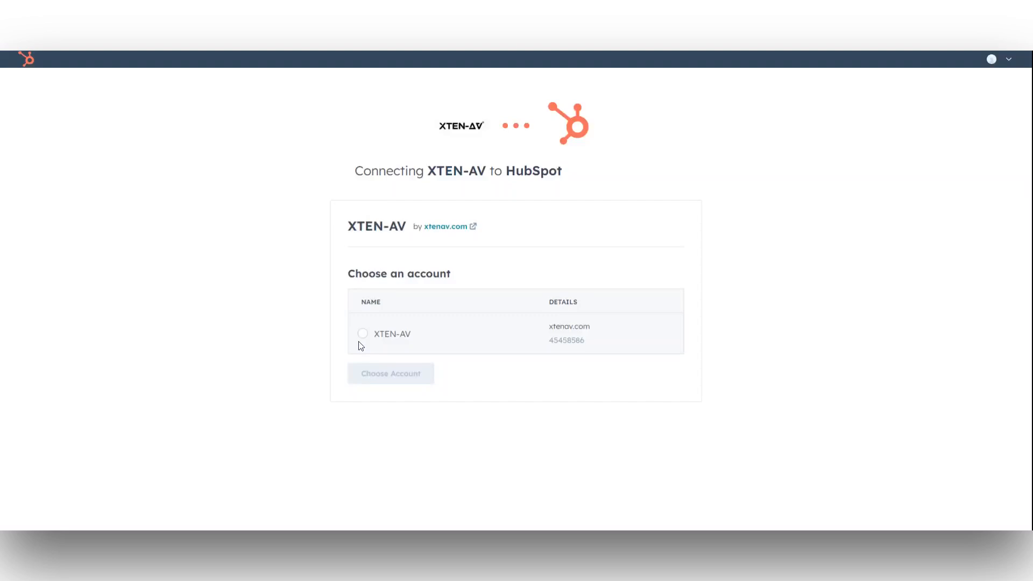
- Choose the XTEN-AV account in HubSpot and authorize the app's connection with the requested access
{"action": "left_click", "coordinate": [363, 334]}
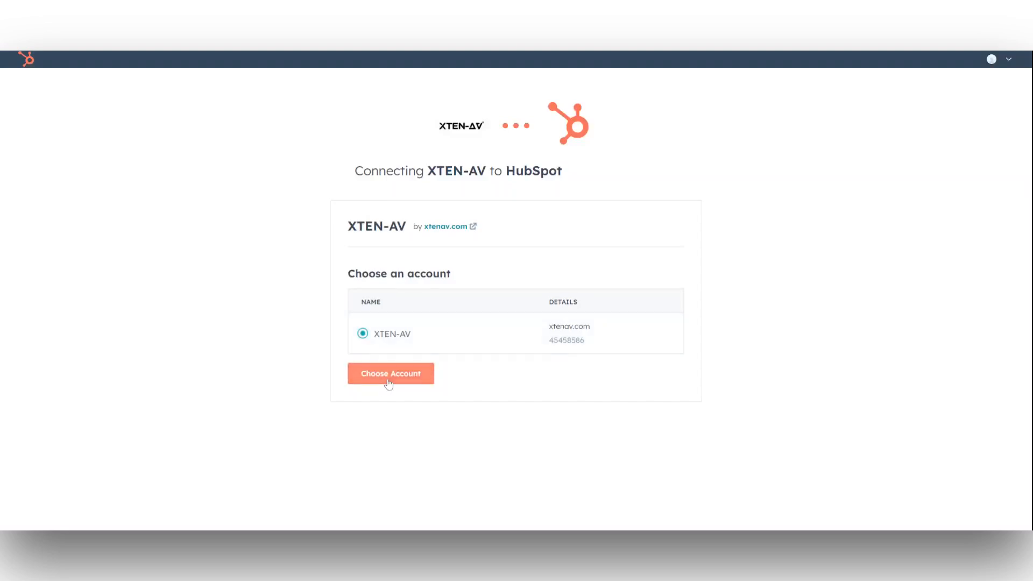
{"action": "left_click", "coordinate": [389, 373]}
{"action": "scroll", "coordinate": [528, 301], "scroll_direction": "down", "scroll_amount": 4}
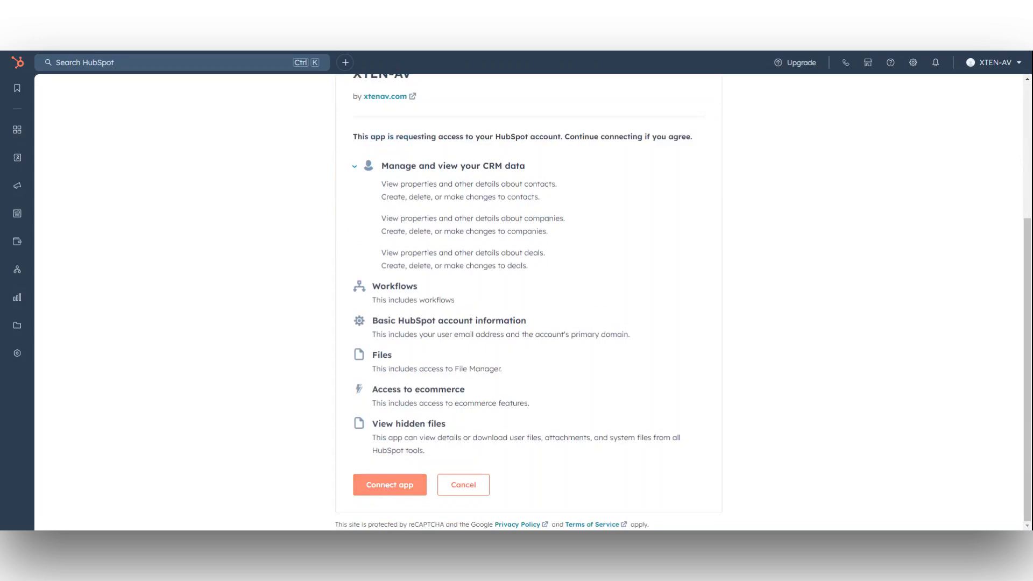
{"action": "left_click", "coordinate": [390, 484]}
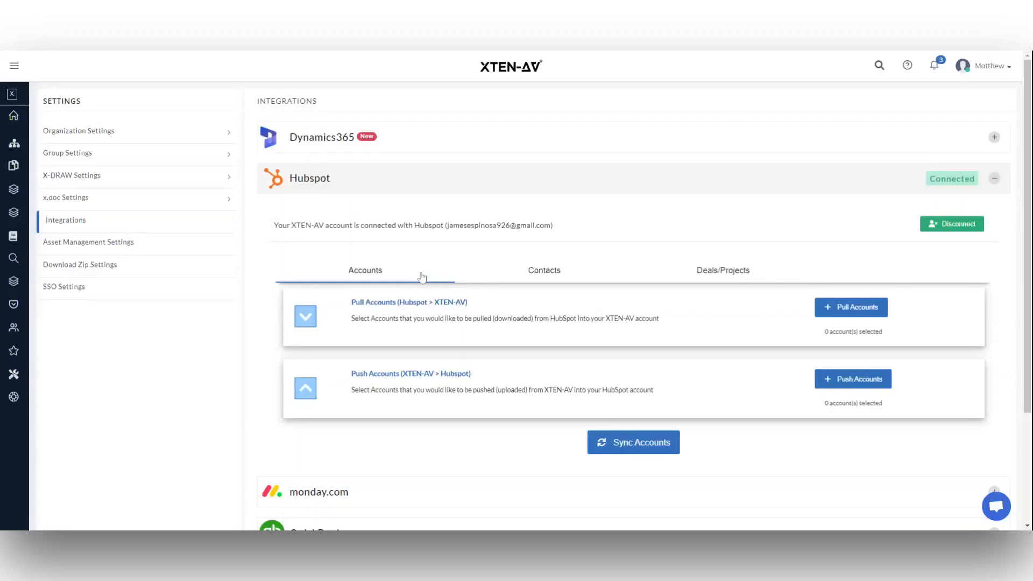
- Review the HubSpot sync options for Contacts and Deals/Projects, and return to those for Accounts
{"action": "left_click", "coordinate": [487, 277]}
{"action": "left_click", "coordinate": [724, 283]}
{"action": "left_click", "coordinate": [396, 284]}
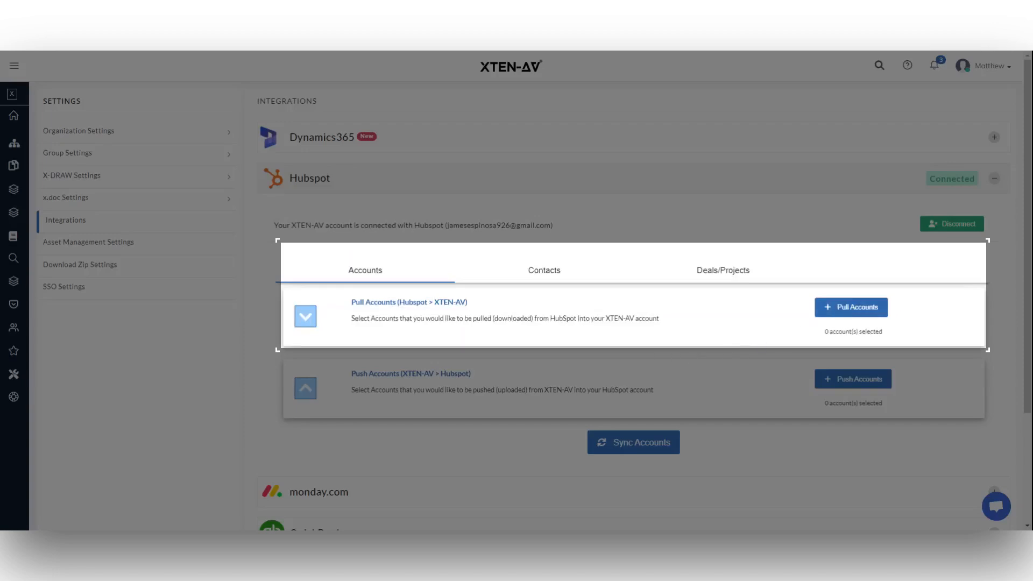
- Pull the Deccan LLC and Technova Consulting Services accounts from HubSpot and sync them
{"action": "left_click", "coordinate": [851, 307]}
{"action": "left_click", "coordinate": [623, 184]}
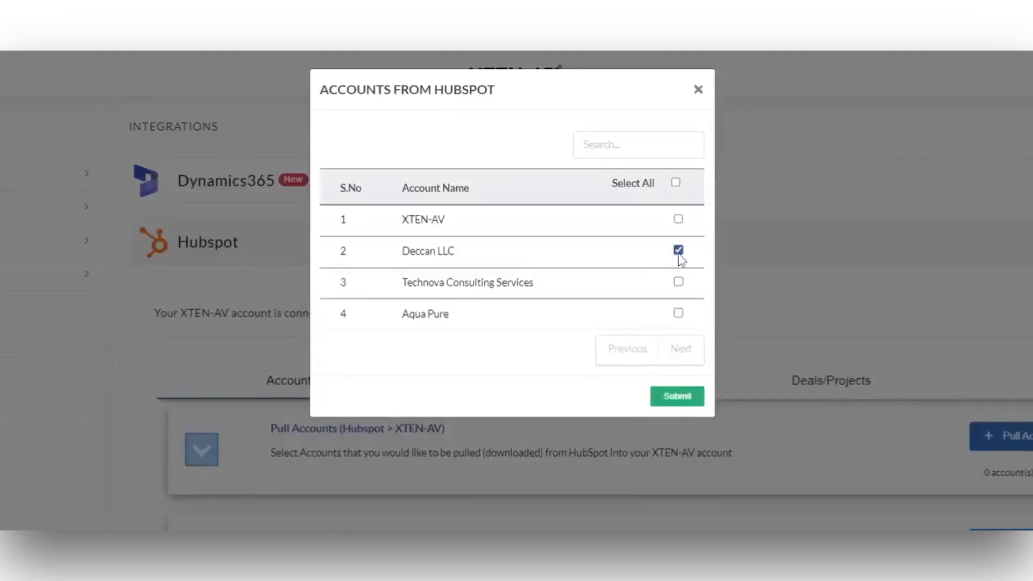
{"action": "left_click", "coordinate": [623, 204]}
{"action": "left_click", "coordinate": [677, 395]}
{"action": "left_click", "coordinate": [635, 444]}
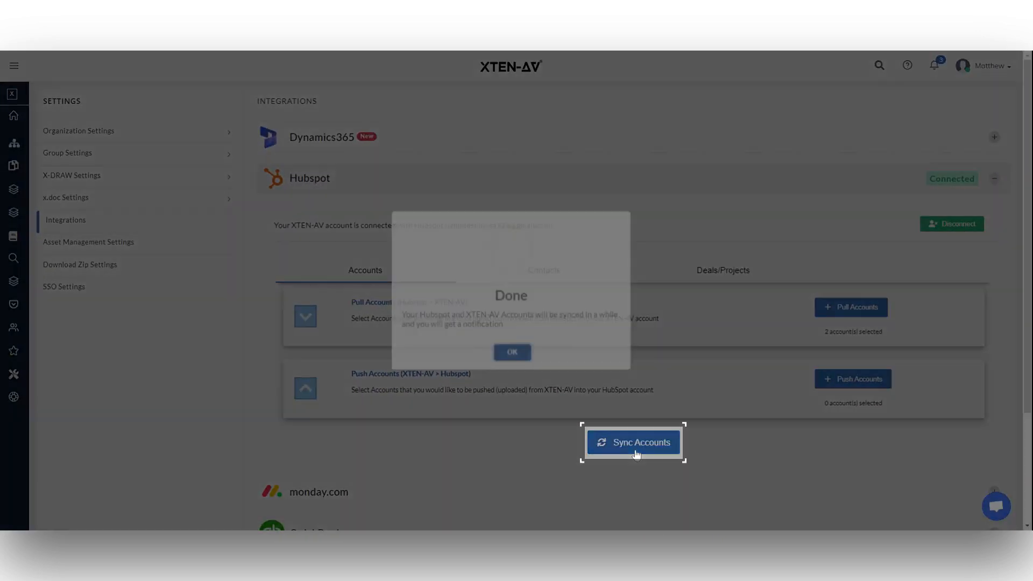
{"action": "left_click", "coordinate": [511, 351]}
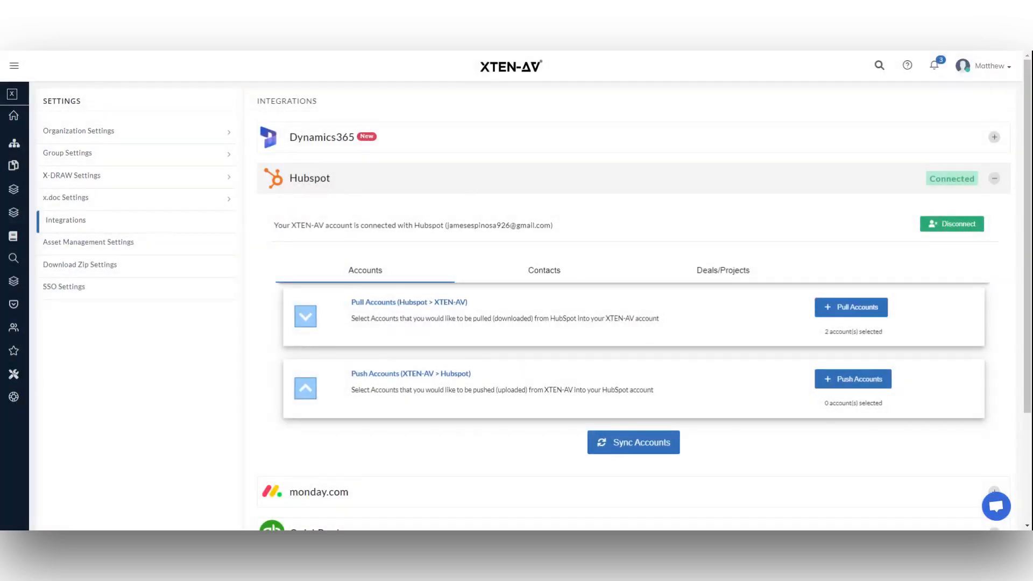
- From the All Accounts list, sync Technova Consulting Services and Deccan LLC with HubSpot
{"action": "mouse_move", "coordinate": [13, 327]}
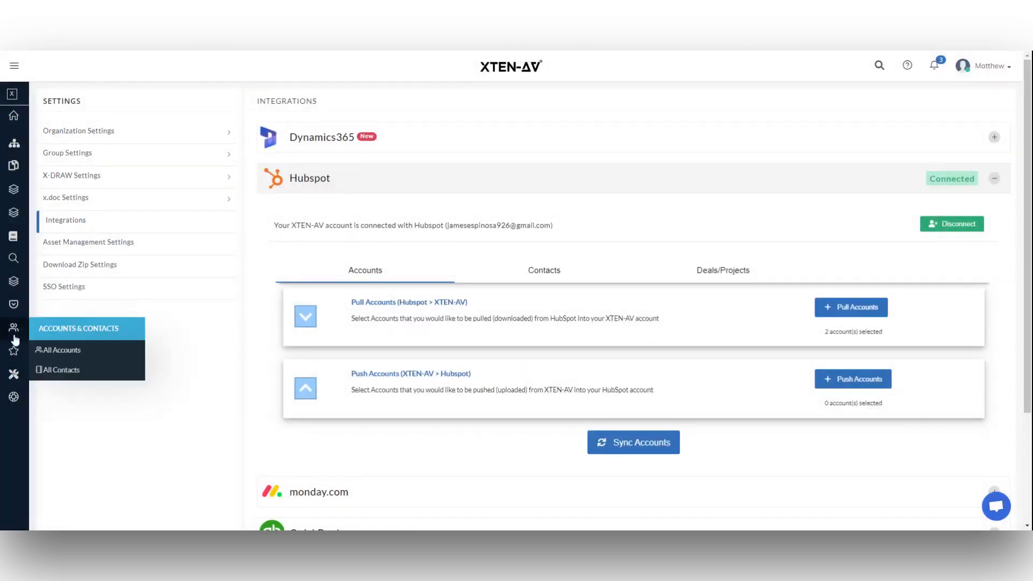
{"action": "left_click", "coordinate": [61, 353]}
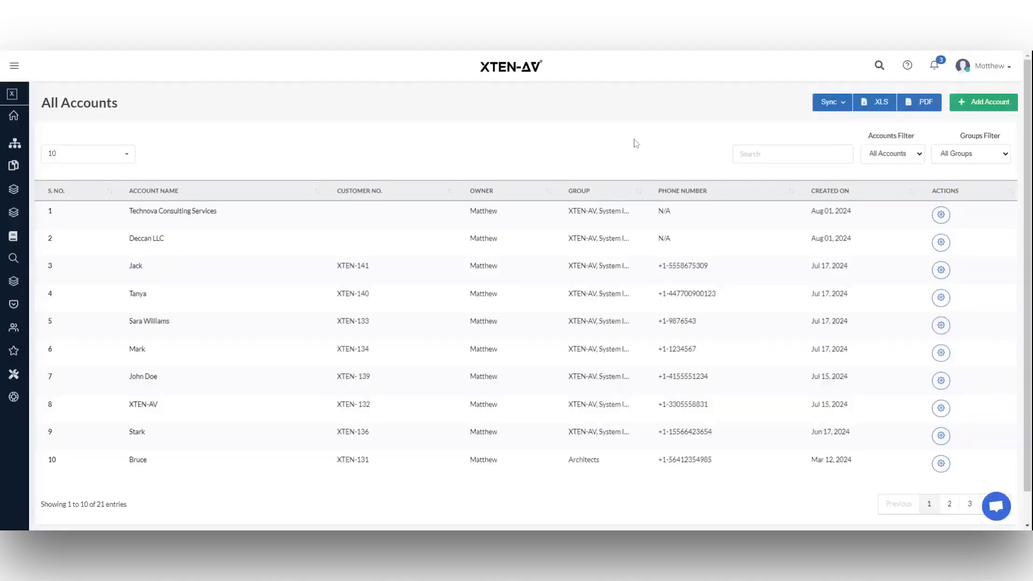
{"action": "left_click", "coordinate": [828, 106]}
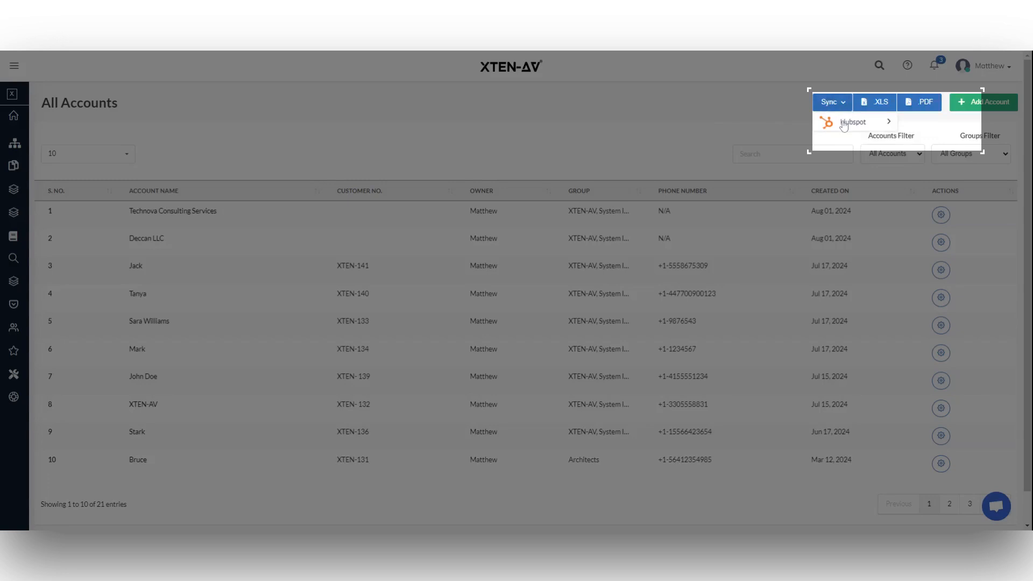
{"action": "left_click", "coordinate": [853, 122]}
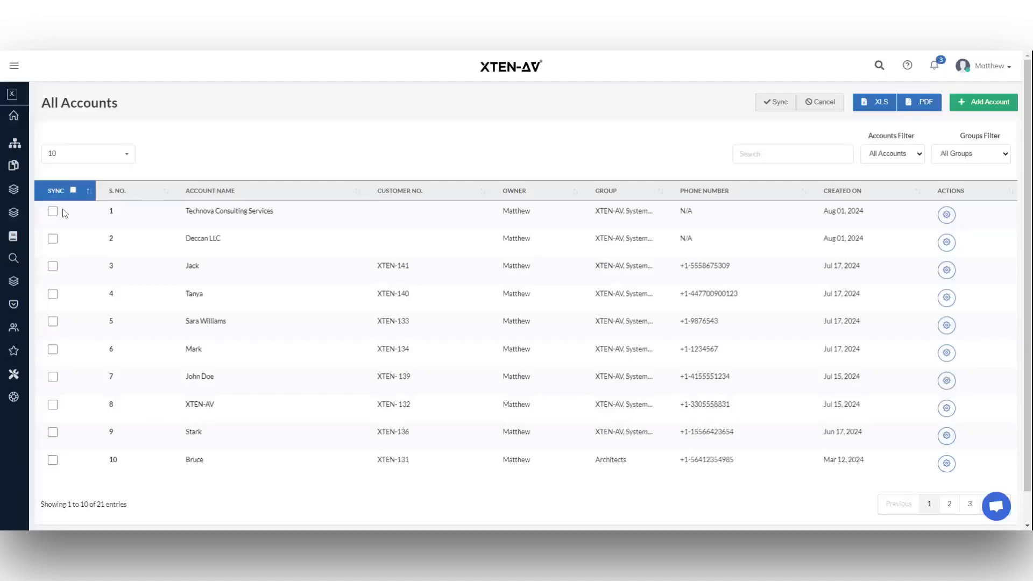
{"action": "left_click", "coordinate": [53, 212]}
{"action": "left_click", "coordinate": [52, 240]}
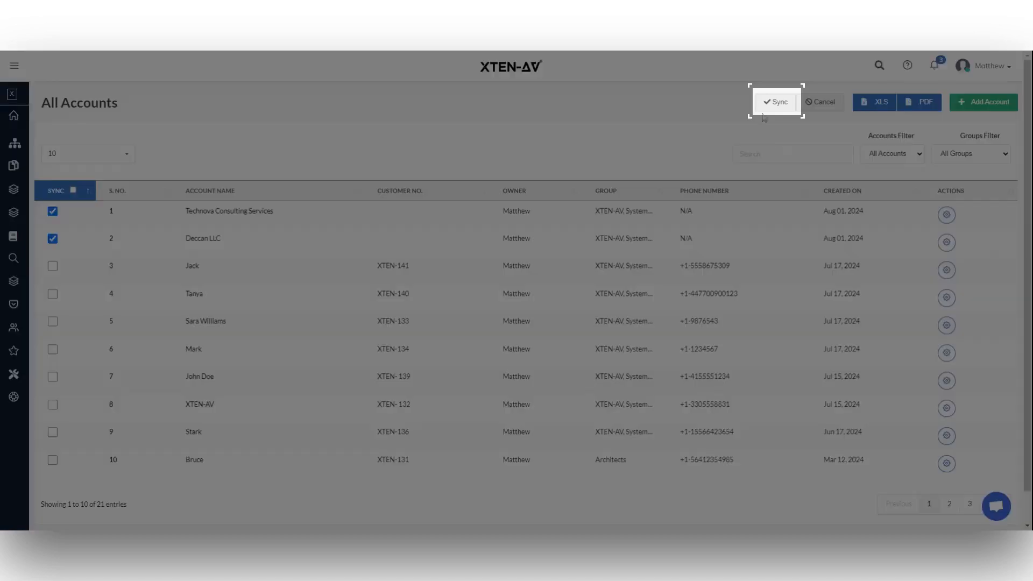
{"action": "left_click", "coordinate": [770, 107]}
{"action": "left_click", "coordinate": [517, 350]}
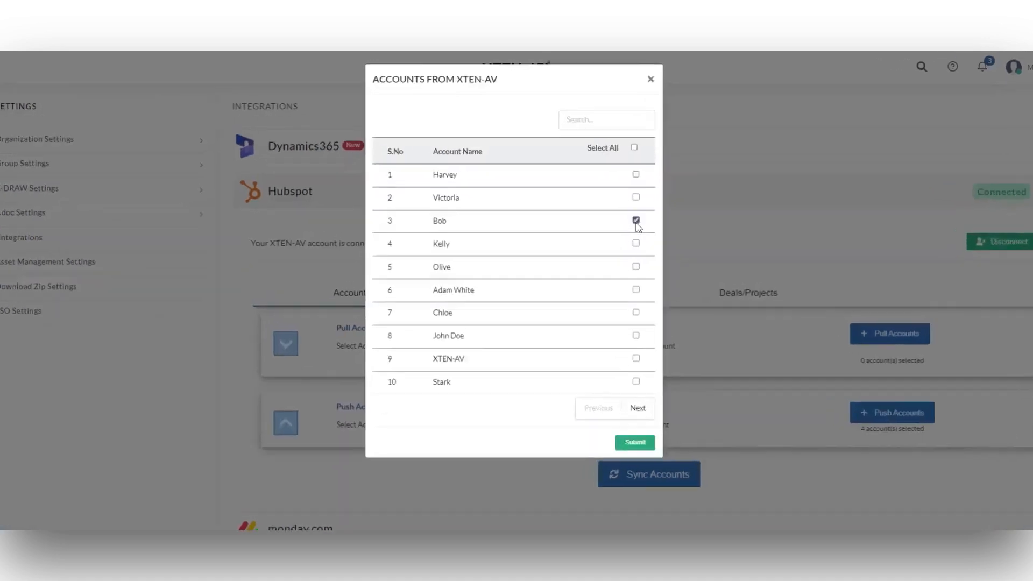
- Push the third and fourth listed XTEN-AV accounts to HubSpot with a sync, and view the CRM records in HubSpot
{"action": "left_click", "coordinate": [624, 204]}
{"action": "left_click", "coordinate": [624, 225]}
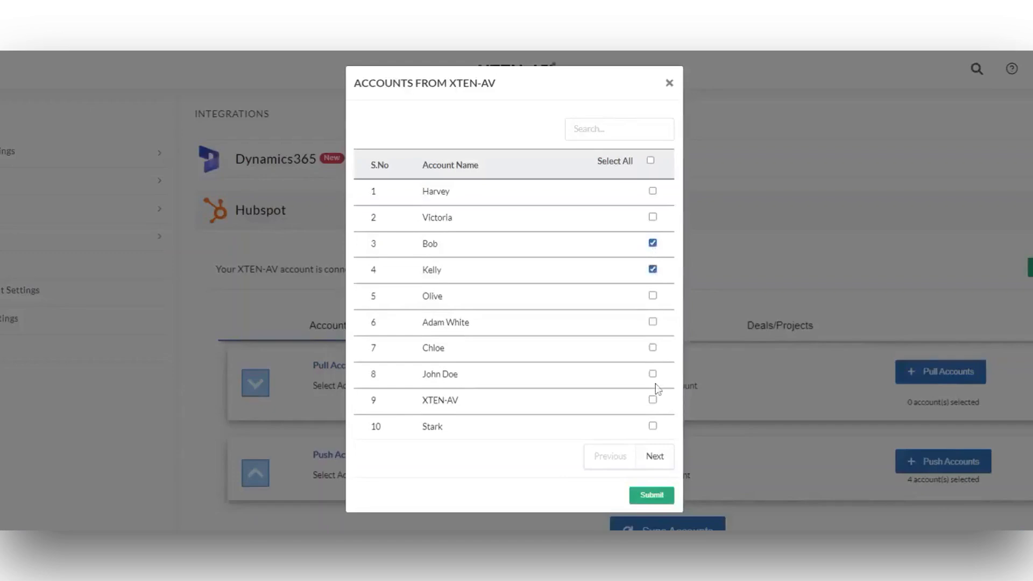
{"action": "left_click", "coordinate": [653, 495]}
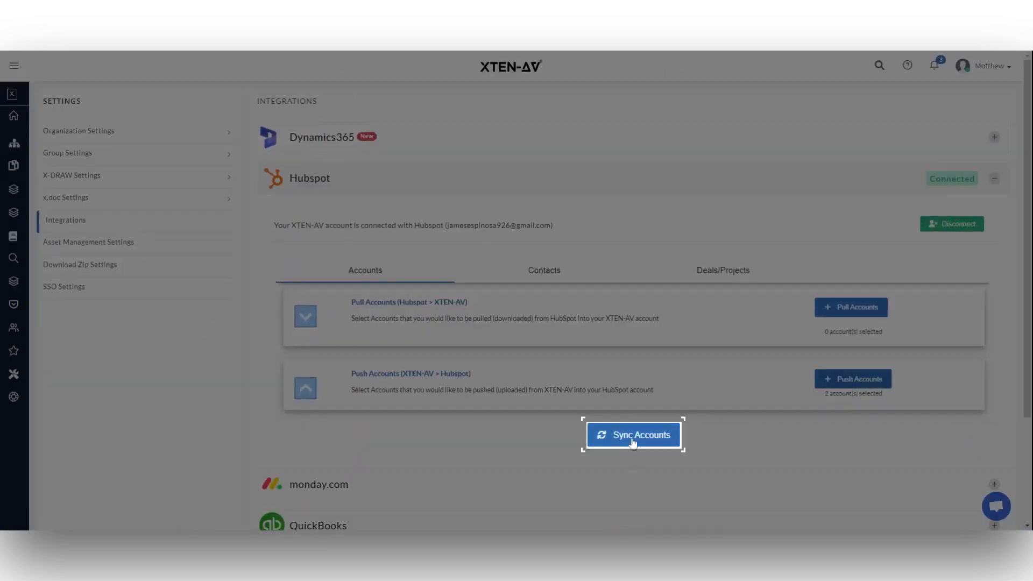
{"action": "left_click", "coordinate": [633, 435]}
{"action": "left_click", "coordinate": [514, 351]}
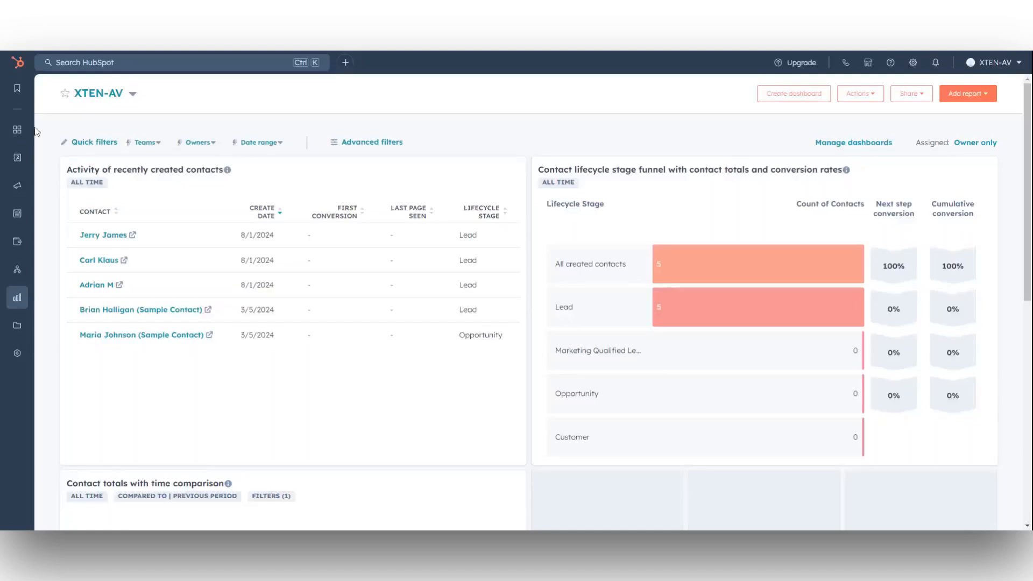
{"action": "mouse_move", "coordinate": [50, 159]}
{"action": "left_click", "coordinate": [176, 117]}
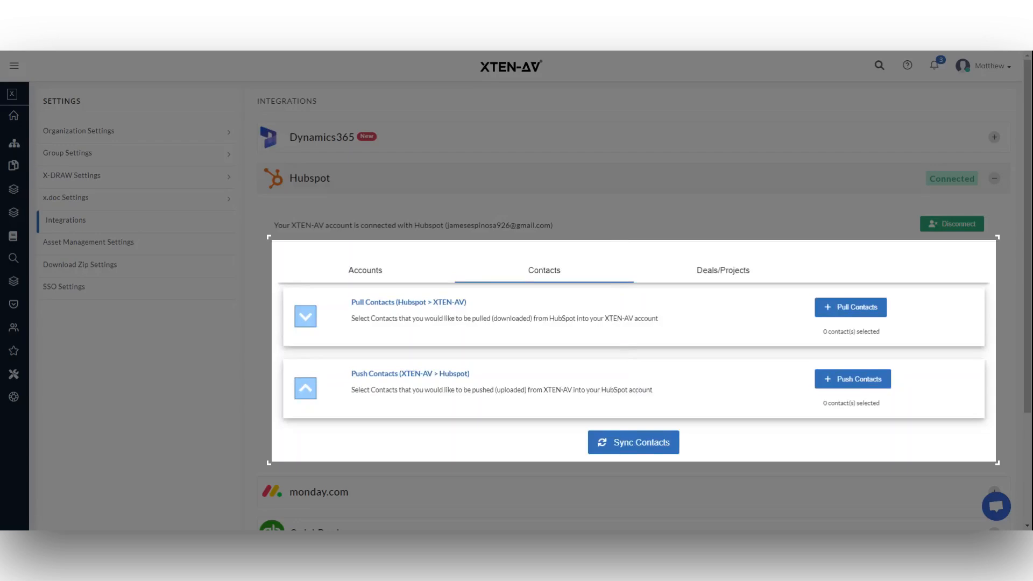
- Pull the Tech Triumph, Revenue Rocket and Profit Pathway deals from HubSpot into XTEN-AV and sync them
{"action": "left_click", "coordinate": [721, 266]}
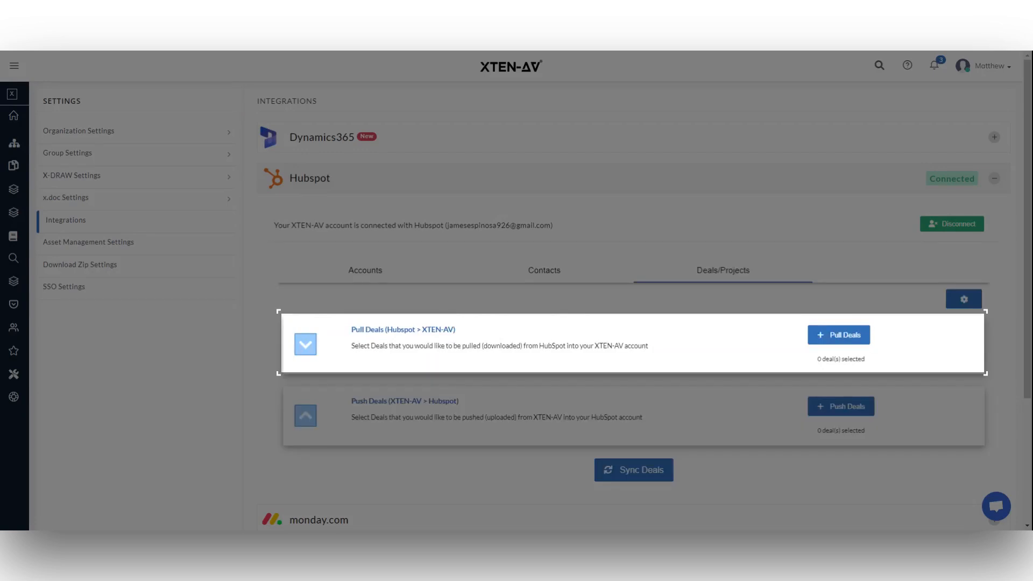
{"action": "left_click", "coordinate": [840, 336]}
{"action": "left_click", "coordinate": [639, 203]}
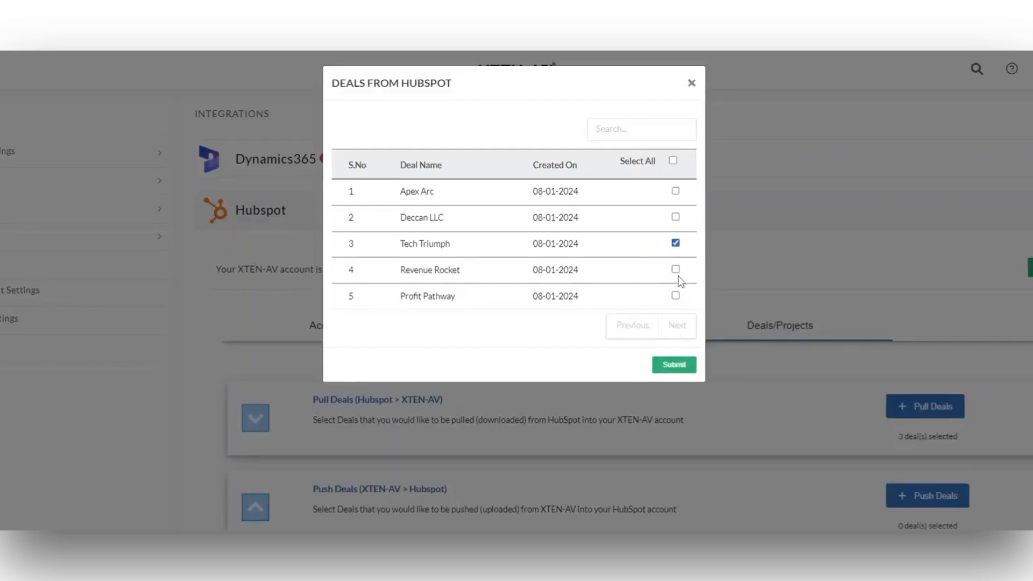
{"action": "left_click", "coordinate": [675, 269]}
{"action": "left_click", "coordinate": [675, 295]}
{"action": "left_click", "coordinate": [674, 365]}
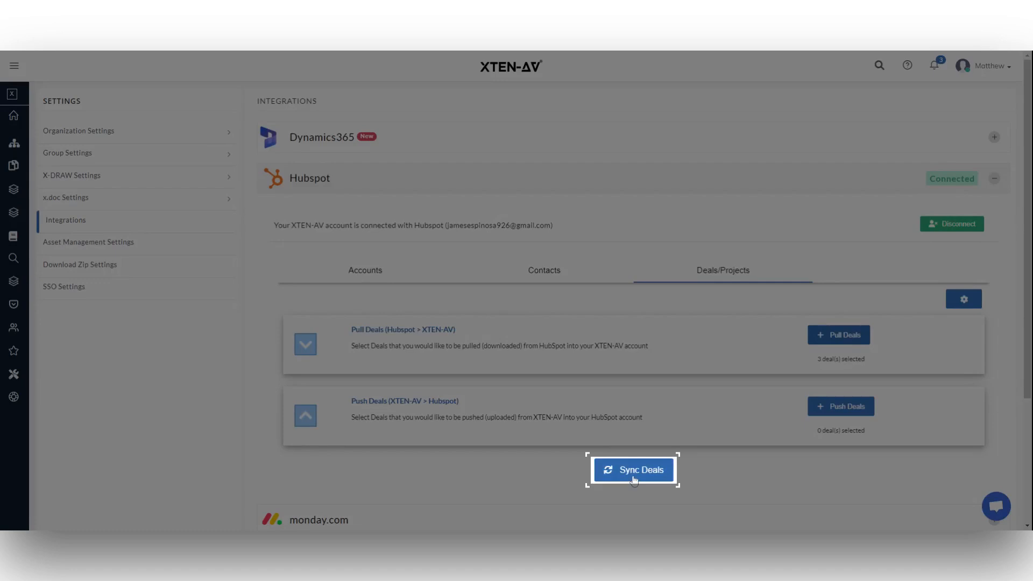
{"action": "left_click", "coordinate": [633, 478]}
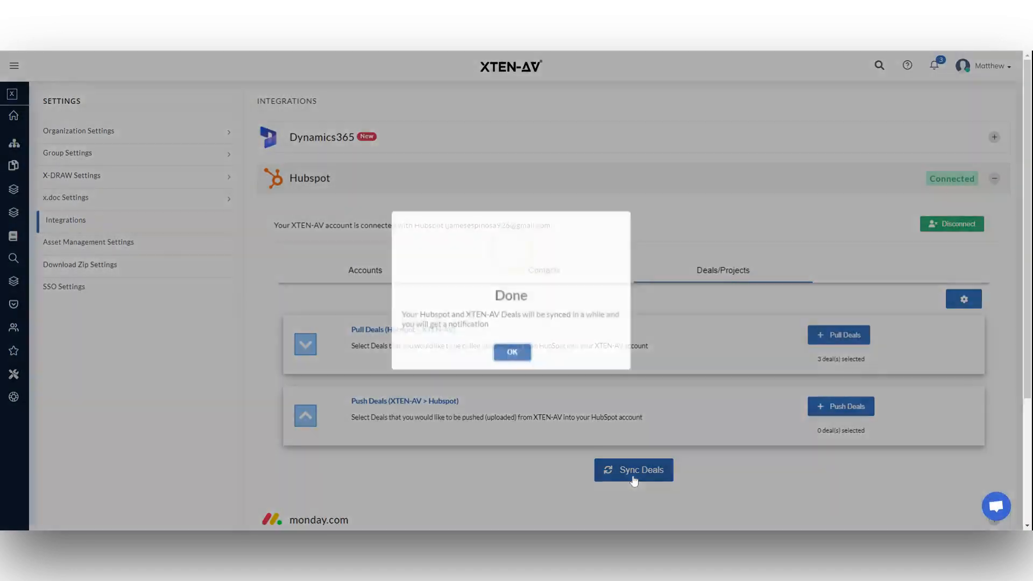
{"action": "left_click", "coordinate": [513, 351]}
- From the All Projects list, pull Profit Pathway, Revenue Rocket and Tech Triumph from HubSpot again and sync them
{"action": "mouse_move", "coordinate": [14, 211]}
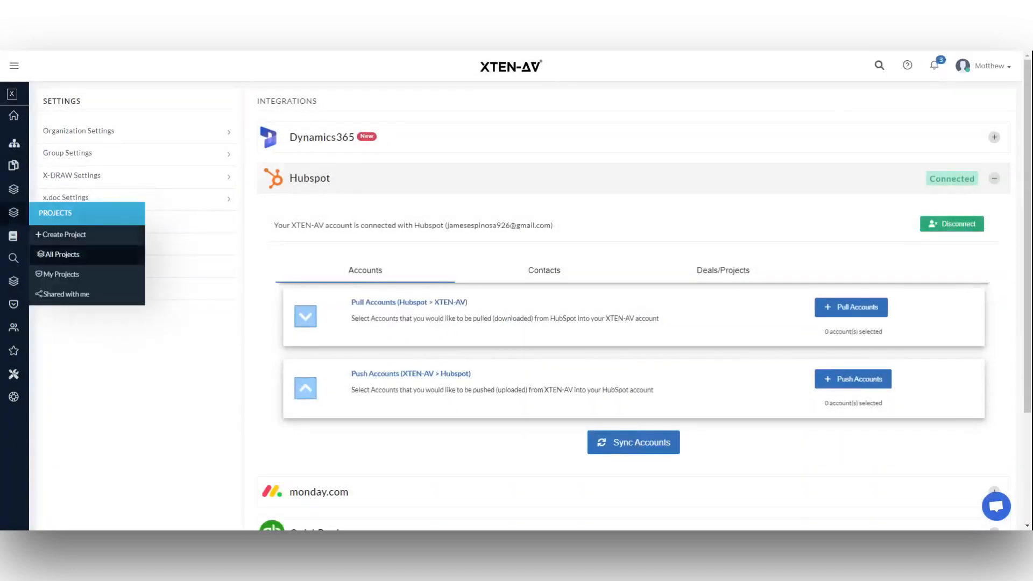
{"action": "left_click", "coordinate": [58, 254]}
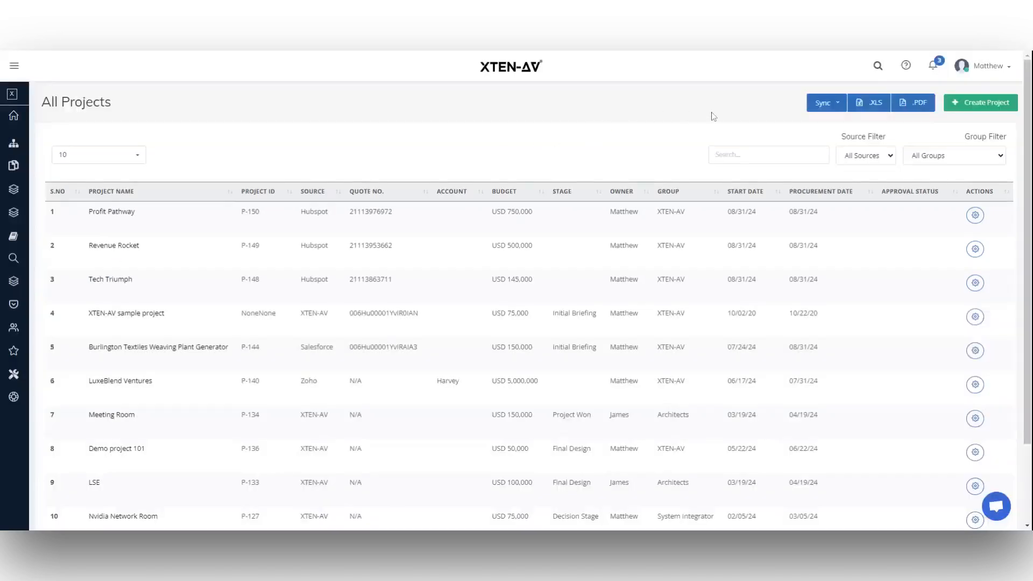
{"action": "left_click", "coordinate": [826, 104]}
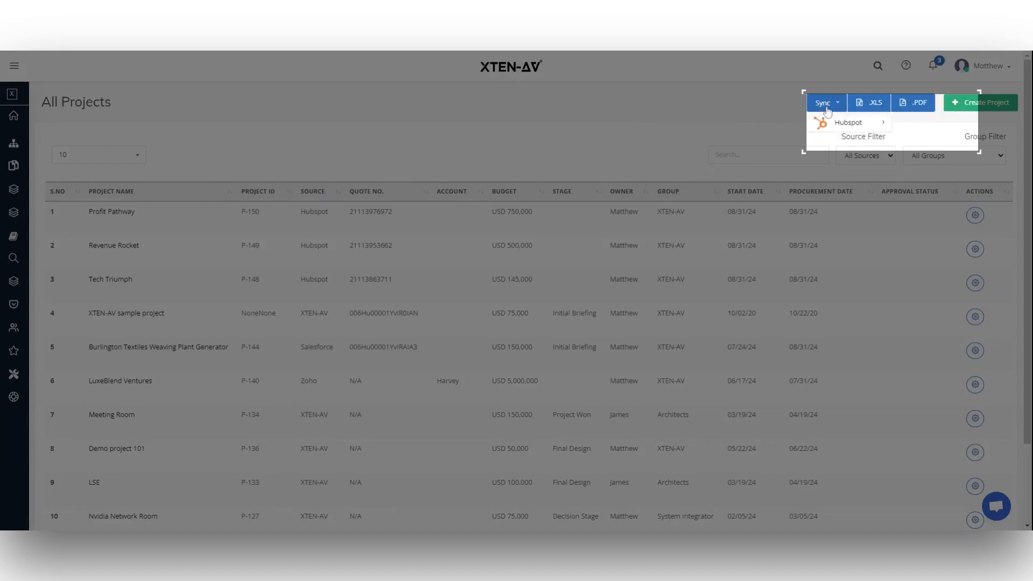
{"action": "mouse_move", "coordinate": [824, 123]}
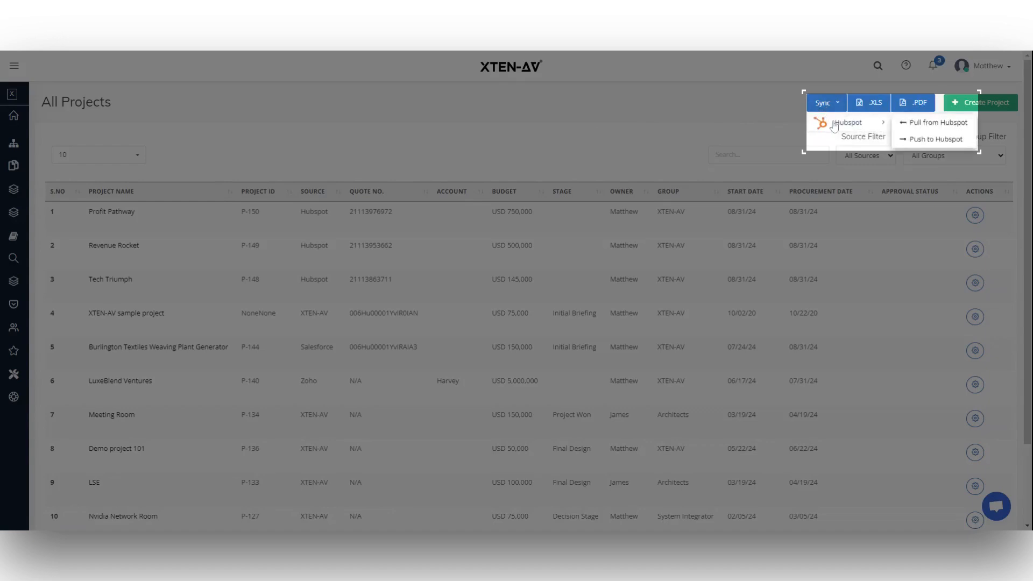
{"action": "left_click", "coordinate": [938, 123]}
{"action": "left_click", "coordinate": [55, 212]}
{"action": "left_click", "coordinate": [55, 246]}
{"action": "left_click", "coordinate": [55, 279]}
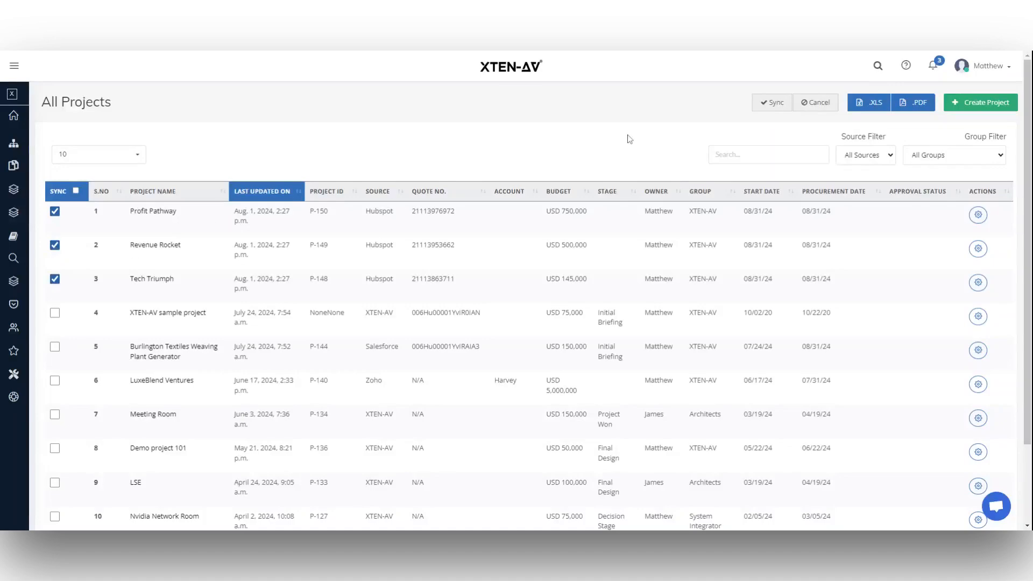
{"action": "left_click", "coordinate": [773, 102]}
{"action": "left_click", "coordinate": [512, 352]}
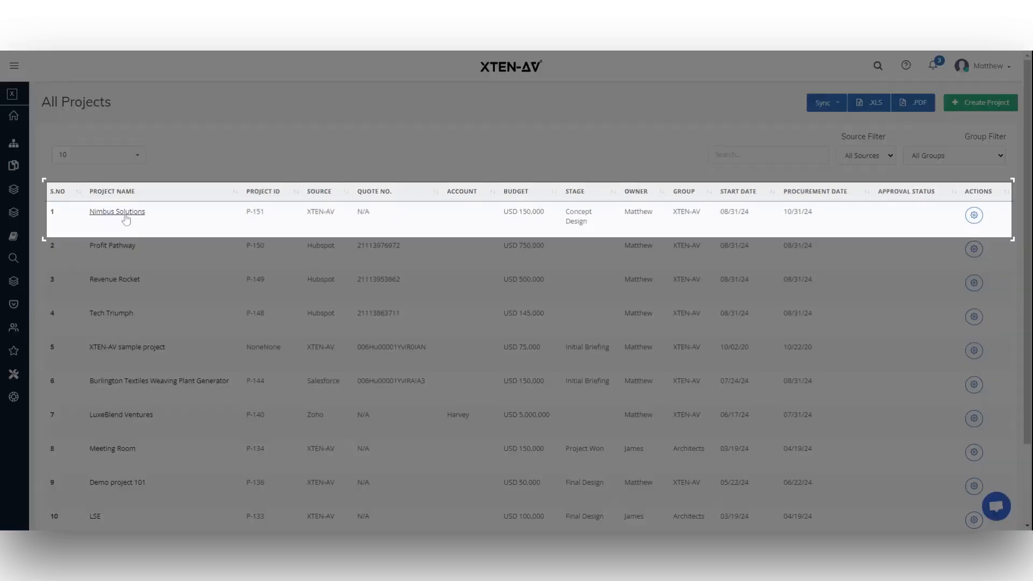
- In the Nimbus Solutions project, create an X-DRAW design named Nimbus Meeting Room from the XTEN-AV Meeting Room template and open it for editing
{"action": "left_click", "coordinate": [126, 215]}
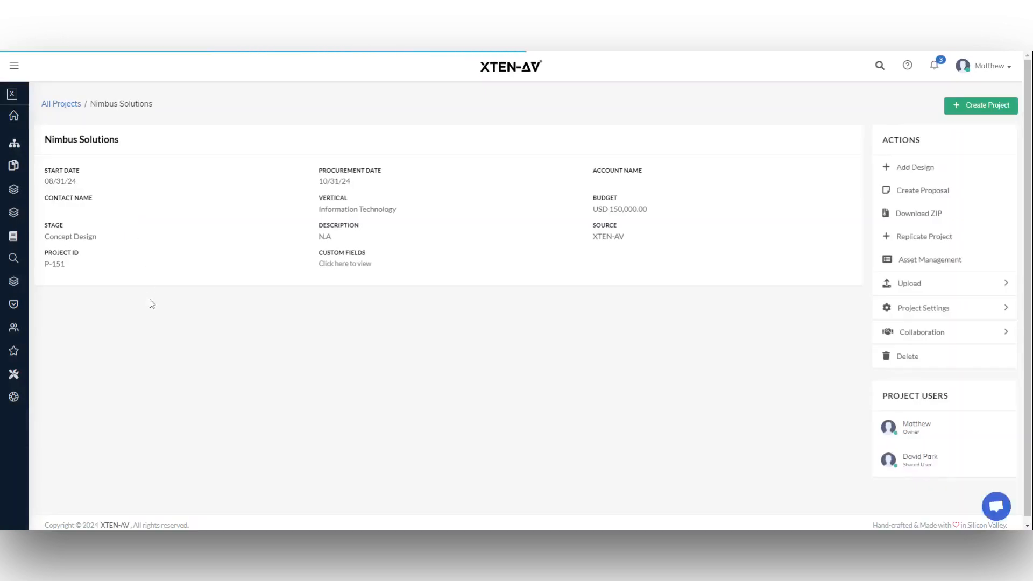
{"action": "left_click", "coordinate": [883, 167]}
{"action": "left_click", "coordinate": [473, 262]}
{"action": "type", "text": "Nimbus Meeting Room"}
{"action": "left_click", "coordinate": [487, 309]}
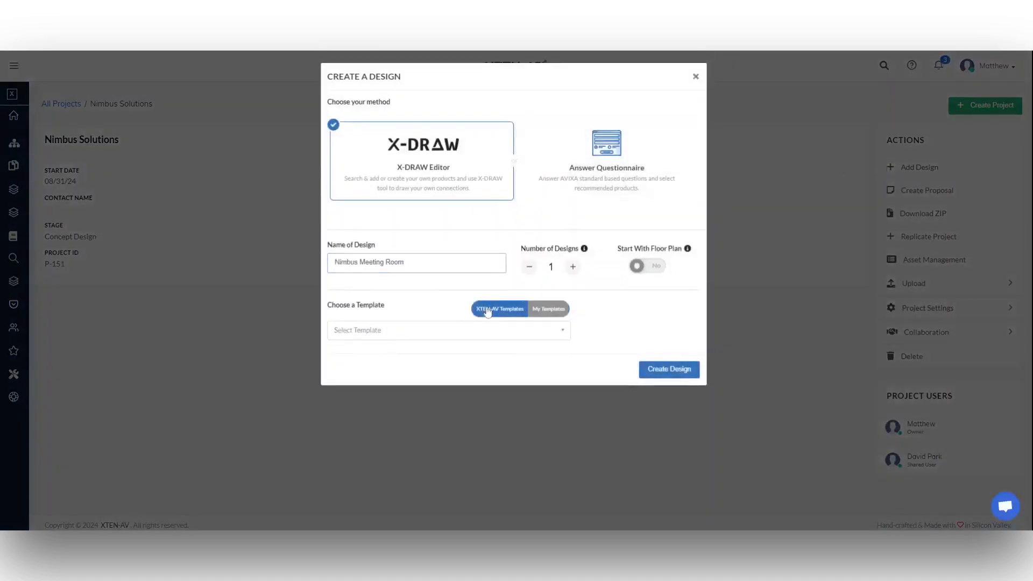
{"action": "left_click", "coordinate": [455, 335]}
{"action": "scroll", "coordinate": [429, 409], "scroll_direction": "down", "scroll_amount": 3}
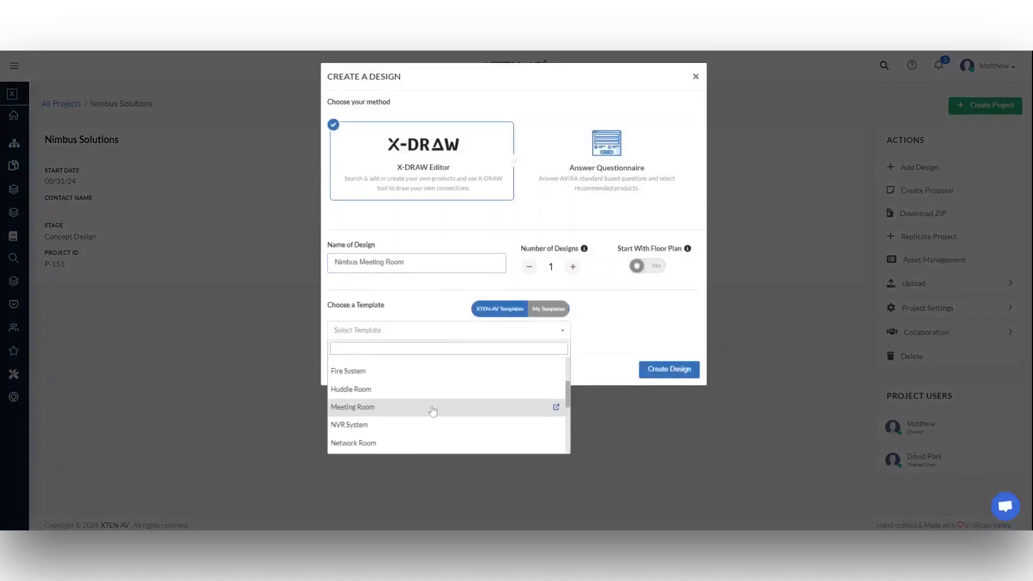
{"action": "left_click", "coordinate": [429, 411]}
{"action": "left_click", "coordinate": [672, 370]}
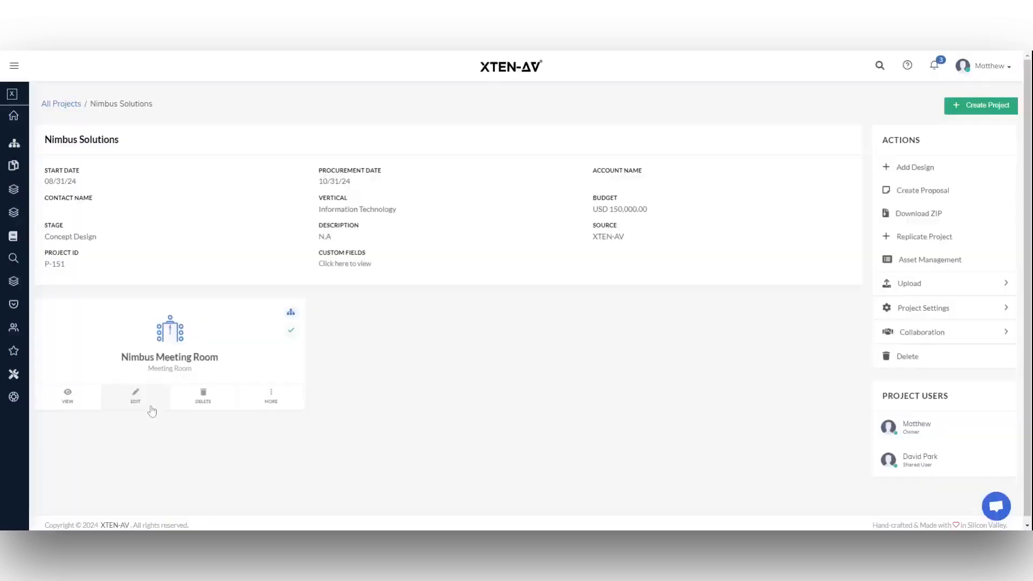
{"action": "left_click", "coordinate": [149, 409]}
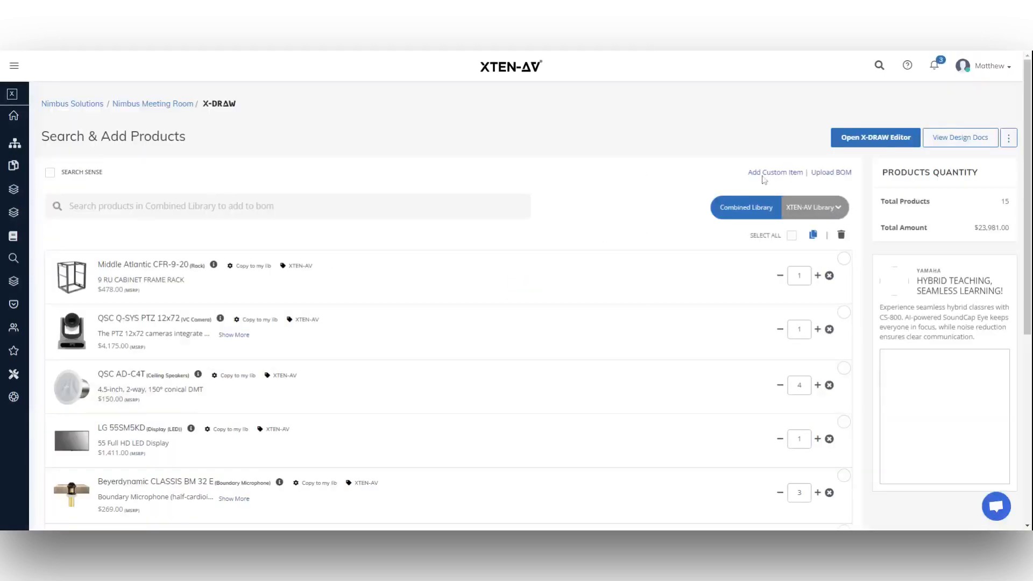
- Open the X-DRAW editor for the Nimbus Meeting Room design
{"action": "left_click", "coordinate": [856, 141]}
{"action": "left_click", "coordinate": [551, 345]}
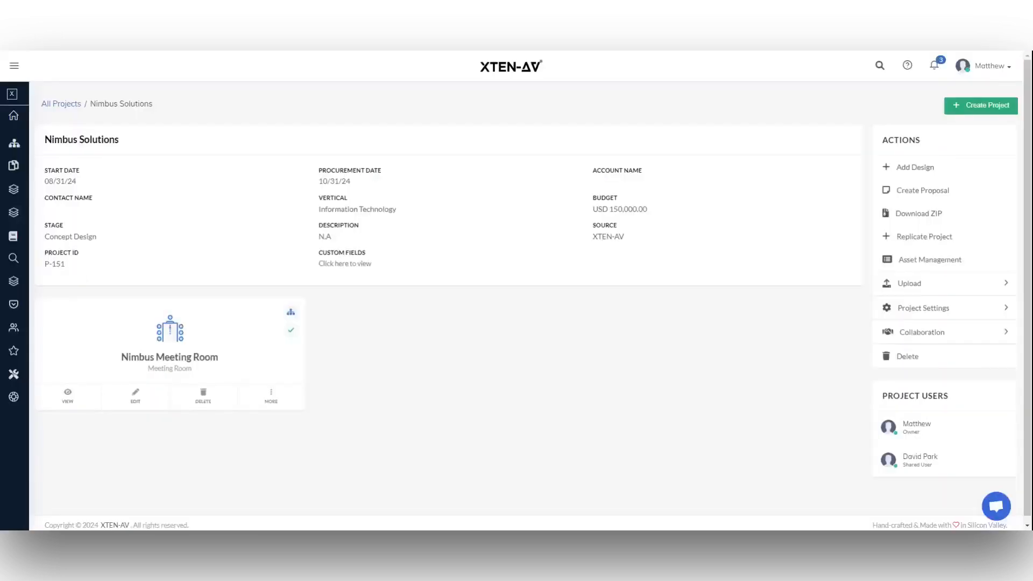
- From the Nimbus Solutions project, start pushing changes to HubSpot and select the Nimbus Meeting Room design for the sync
{"action": "left_click", "coordinate": [929, 309]}
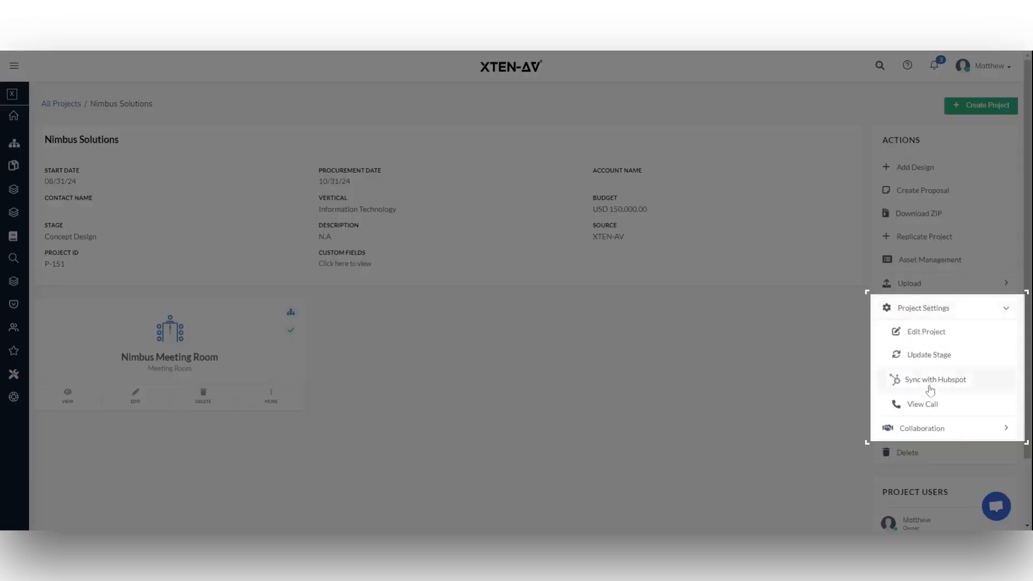
{"action": "left_click", "coordinate": [929, 385]}
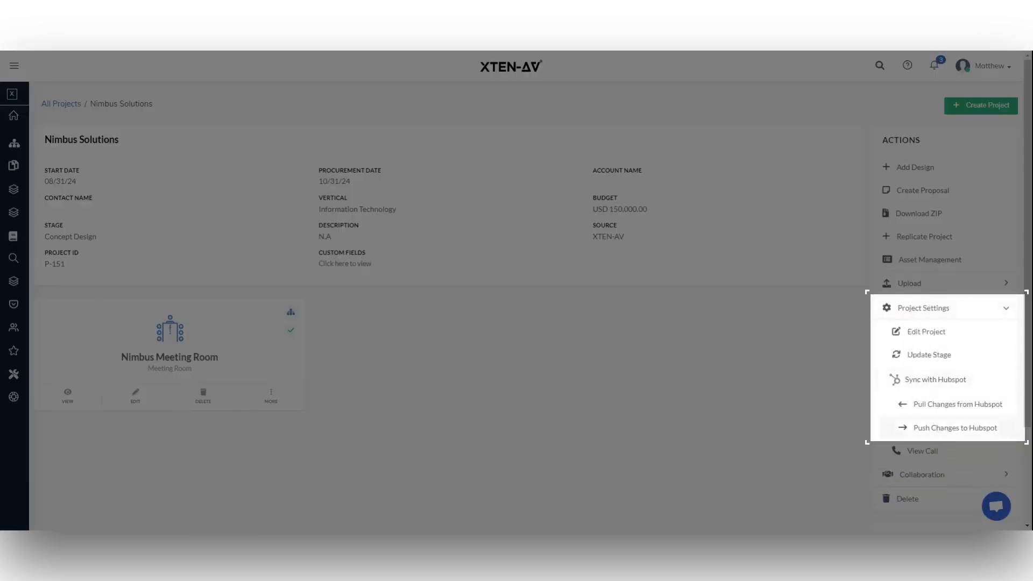
{"action": "left_click", "coordinate": [937, 429]}
{"action": "left_click", "coordinate": [348, 185]}
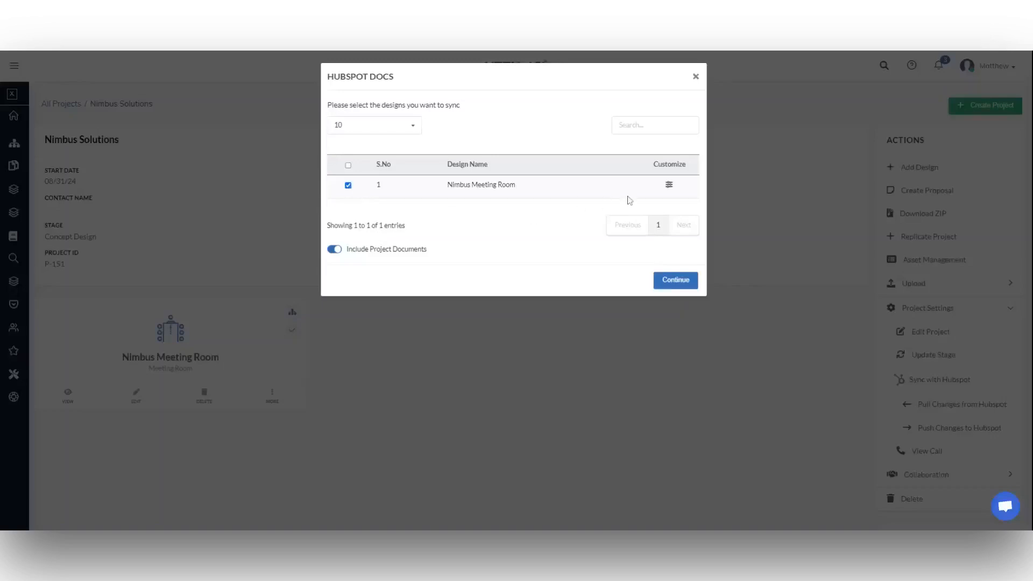
- For Nimbus Meeting Room, exclude the Bill of material and Asset Management XLS, Plates & Panels and Proposal Client PDFs, then run the push to HubSpot
{"action": "left_click", "coordinate": [669, 185]}
{"action": "left_click", "coordinate": [661, 168]}
{"action": "left_click", "coordinate": [661, 229]}
{"action": "left_click", "coordinate": [540, 354]}
{"action": "left_click", "coordinate": [541, 313]}
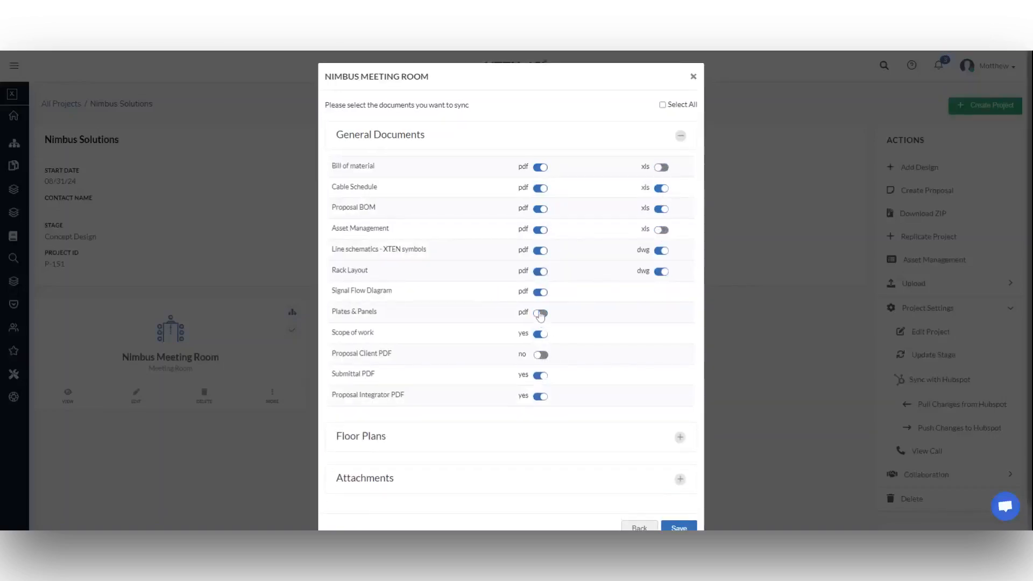
{"action": "scroll", "coordinate": [586, 364], "scroll_direction": "down", "scroll_amount": 1}
{"action": "left_click", "coordinate": [679, 503]}
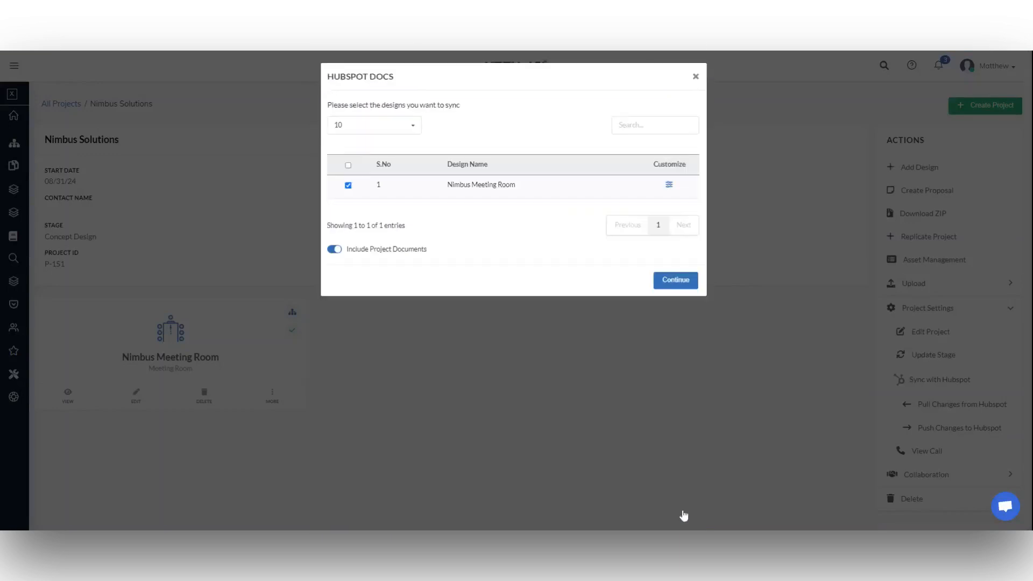
{"action": "left_click", "coordinate": [670, 291]}
{"action": "left_click", "coordinate": [512, 351]}
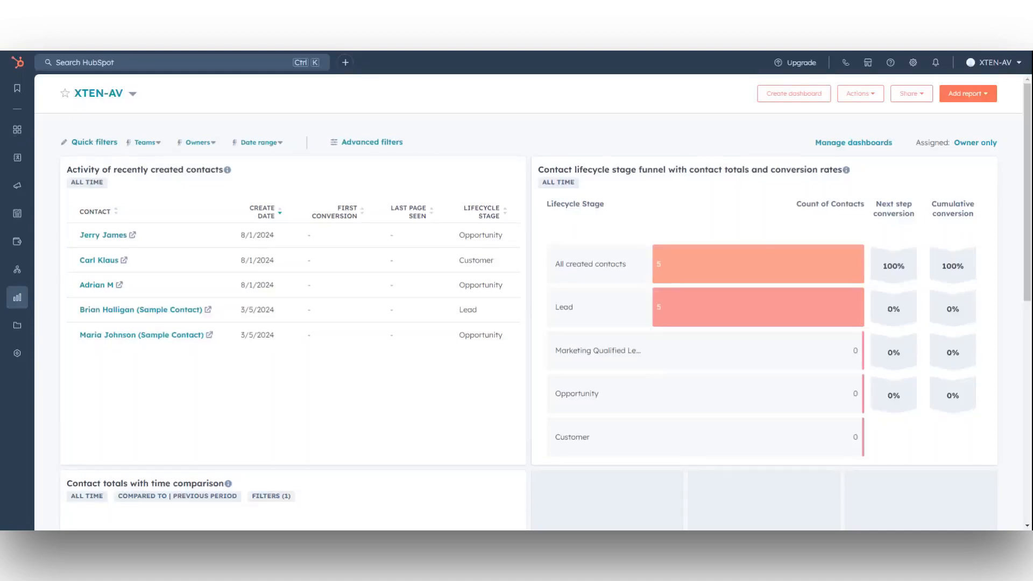
- Switch to HubSpot, view the CRM deals list and open the Nimbus Solutions deal
{"action": "mouse_move", "coordinate": [19, 136]}
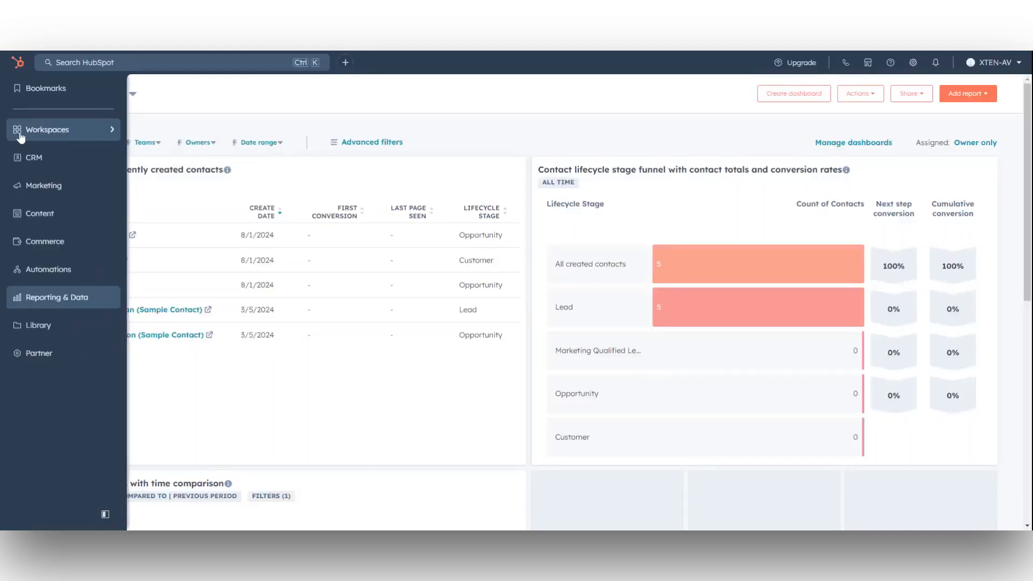
{"action": "mouse_move", "coordinate": [43, 169]}
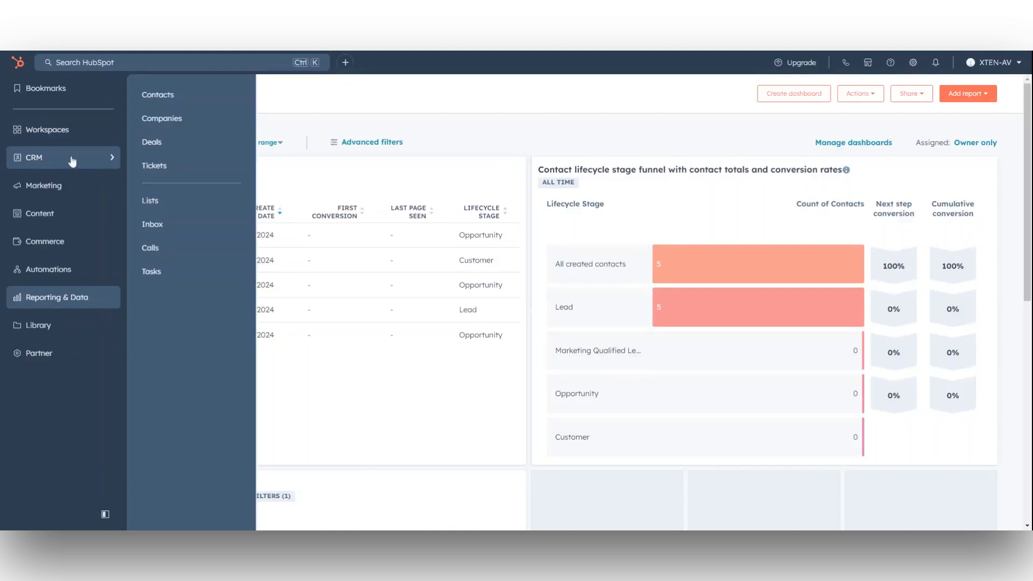
{"action": "left_click", "coordinate": [183, 141]}
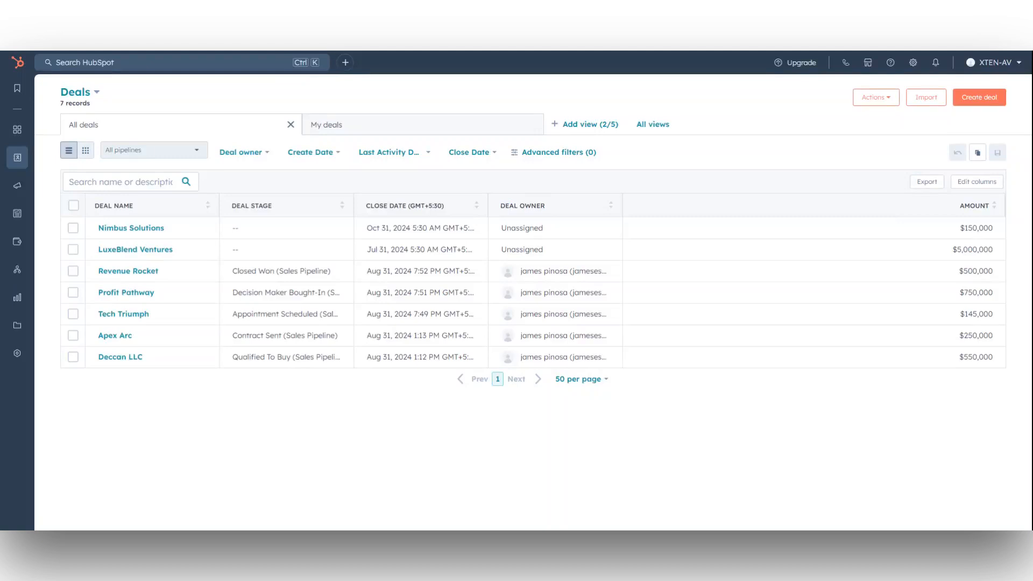
{"action": "left_click", "coordinate": [131, 228]}
- From the deal's attachments, browse the existing files and open the Nimbus Meeting Room folder
{"action": "scroll", "coordinate": [909, 269], "scroll_direction": "down", "scroll_amount": 3}
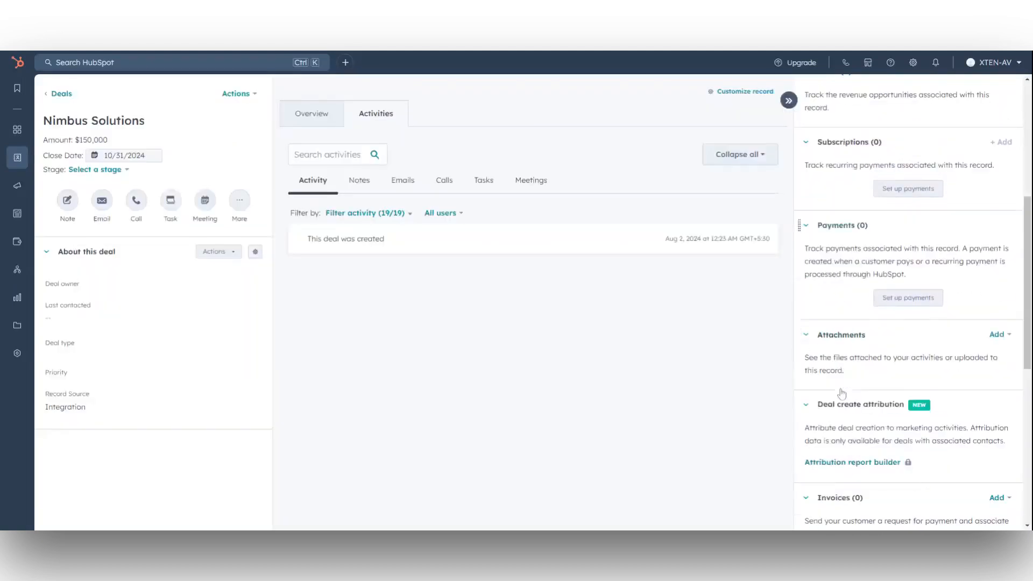
{"action": "left_click", "coordinate": [996, 335]}
{"action": "left_click", "coordinate": [966, 385]}
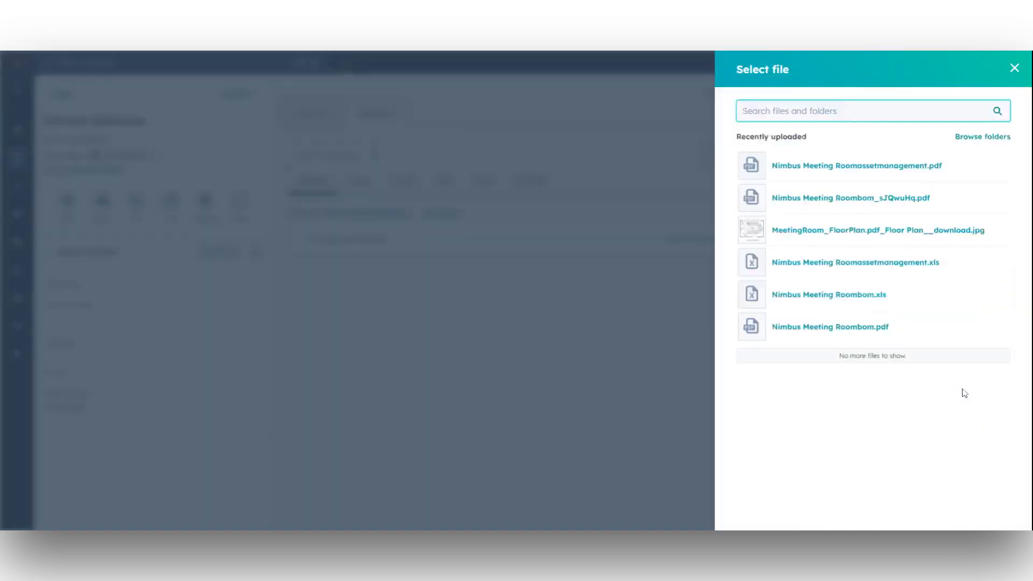
{"action": "left_click", "coordinate": [981, 138]}
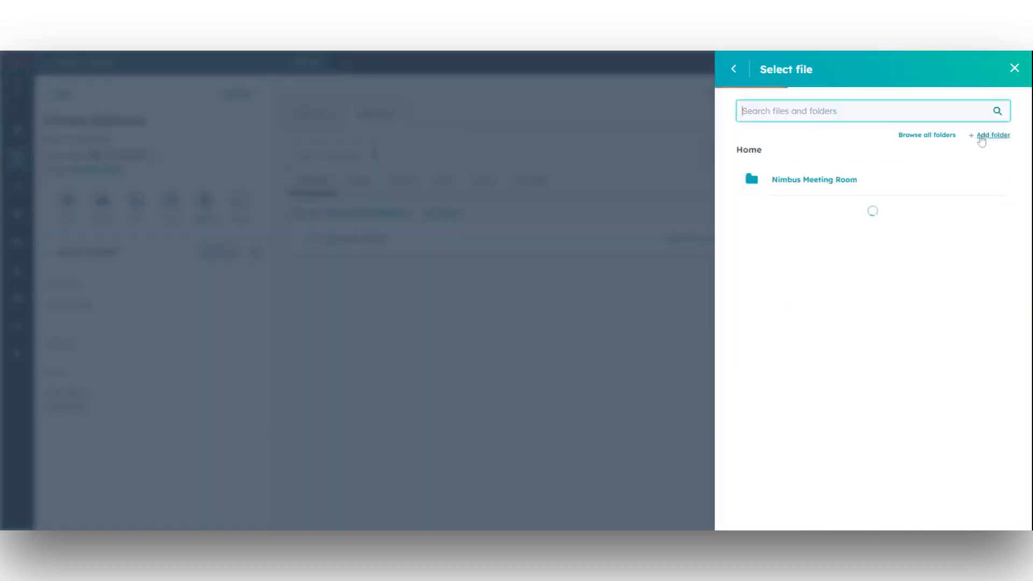
{"action": "left_click", "coordinate": [834, 187]}
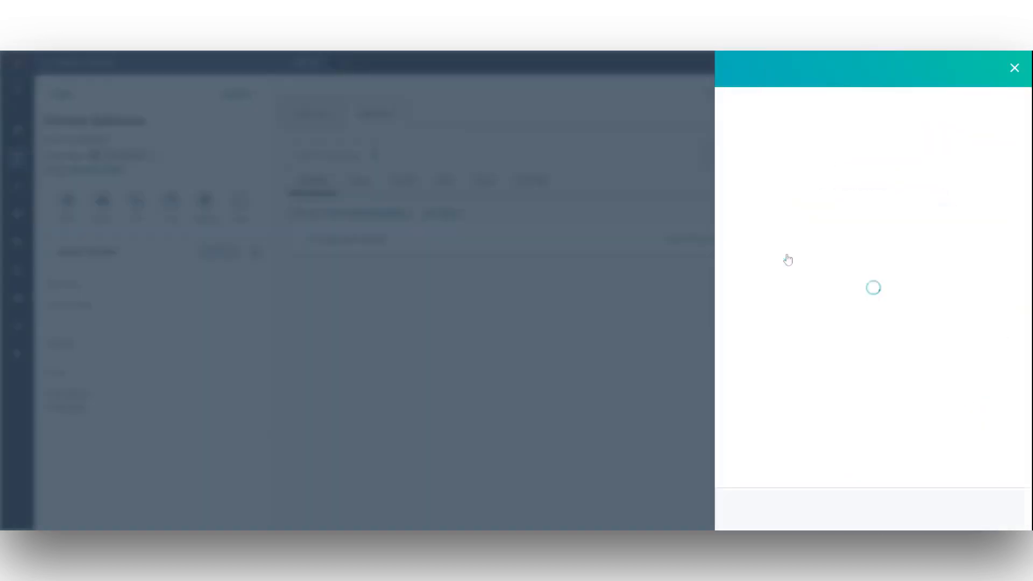
- Find MeetingRoom_FloorPlan.pdf_Floor Plan__download.jpg among the synced design documents and open its preview
{"action": "left_click", "coordinate": [828, 257]}
{"action": "scroll", "coordinate": [825, 342], "scroll_direction": "down", "scroll_amount": 1}
{"action": "left_click", "coordinate": [882, 319]}
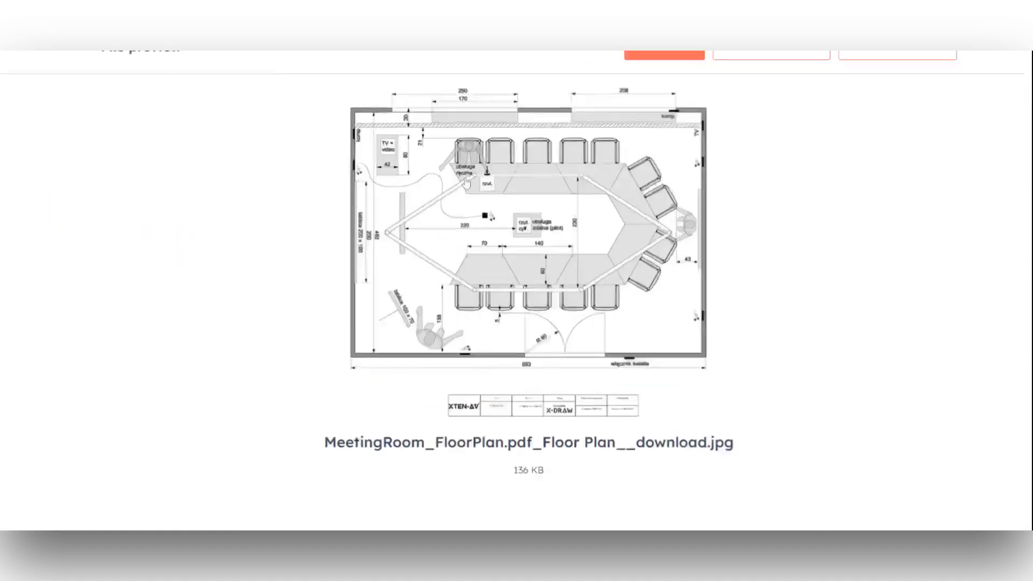